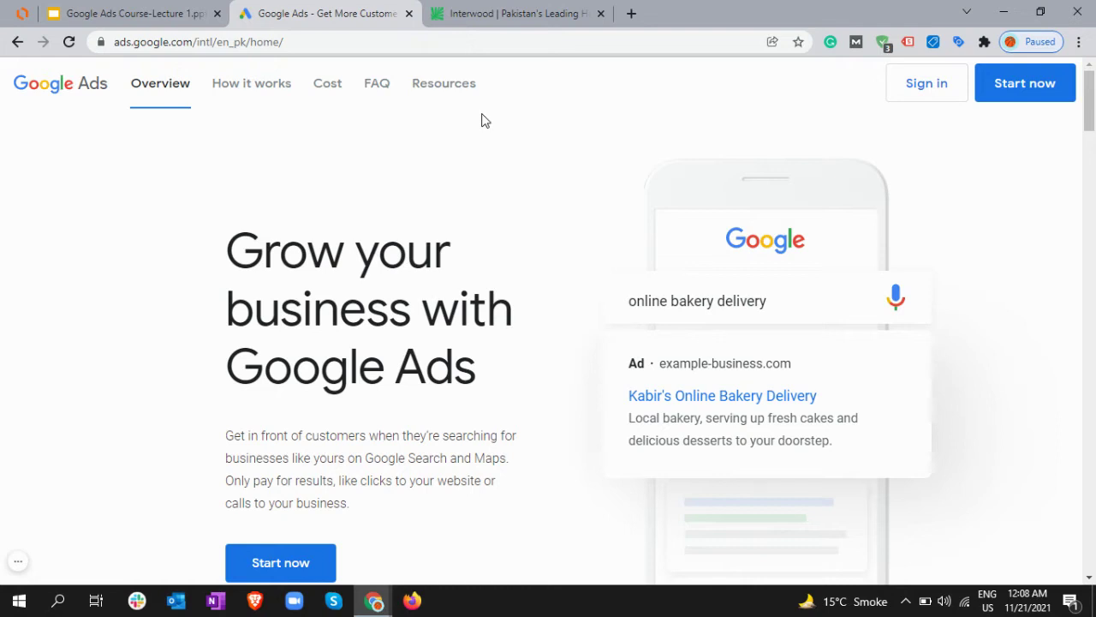
Step: Sign in to Google Ads, skip the optional account details and start creating a new Google Ads account
{"action": "left_click", "coordinate": [920, 92]}
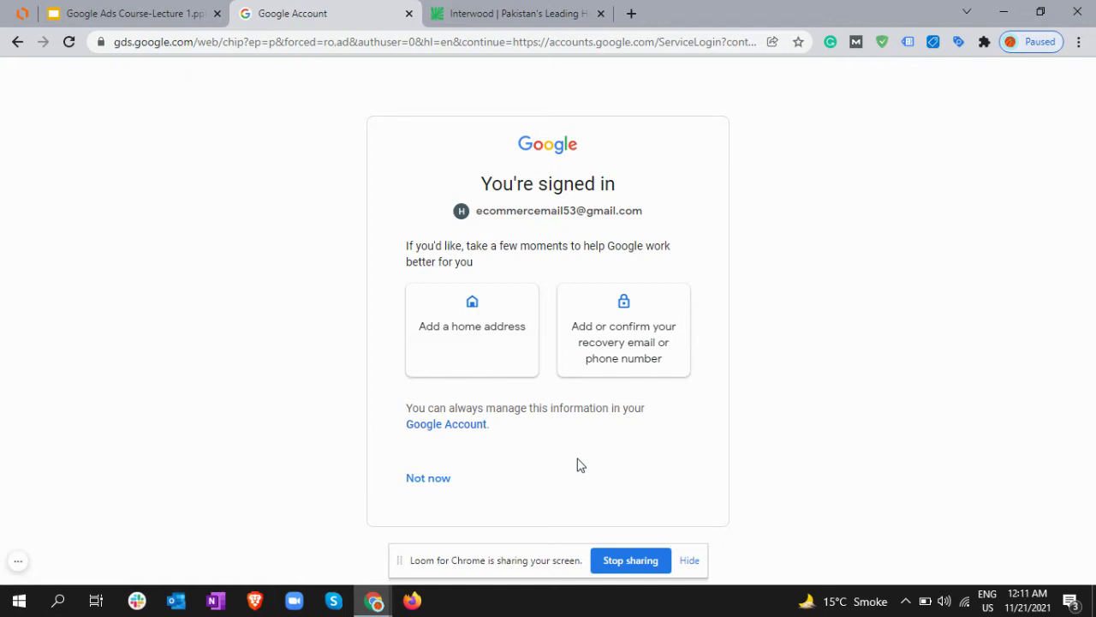
{"action": "left_click", "coordinate": [443, 485]}
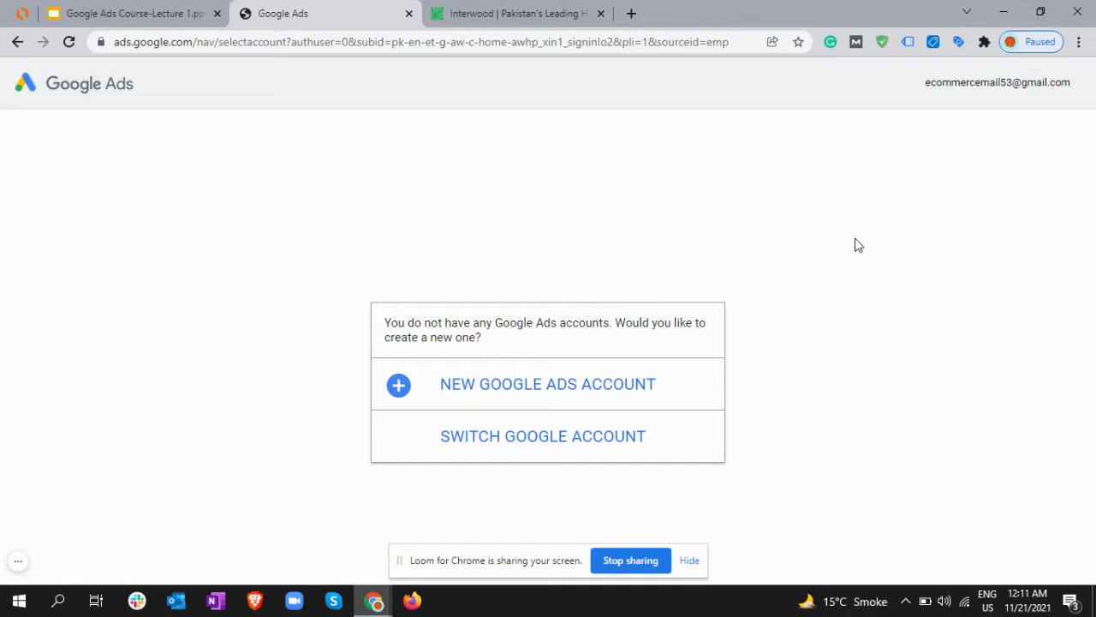
{"action": "left_click", "coordinate": [494, 392]}
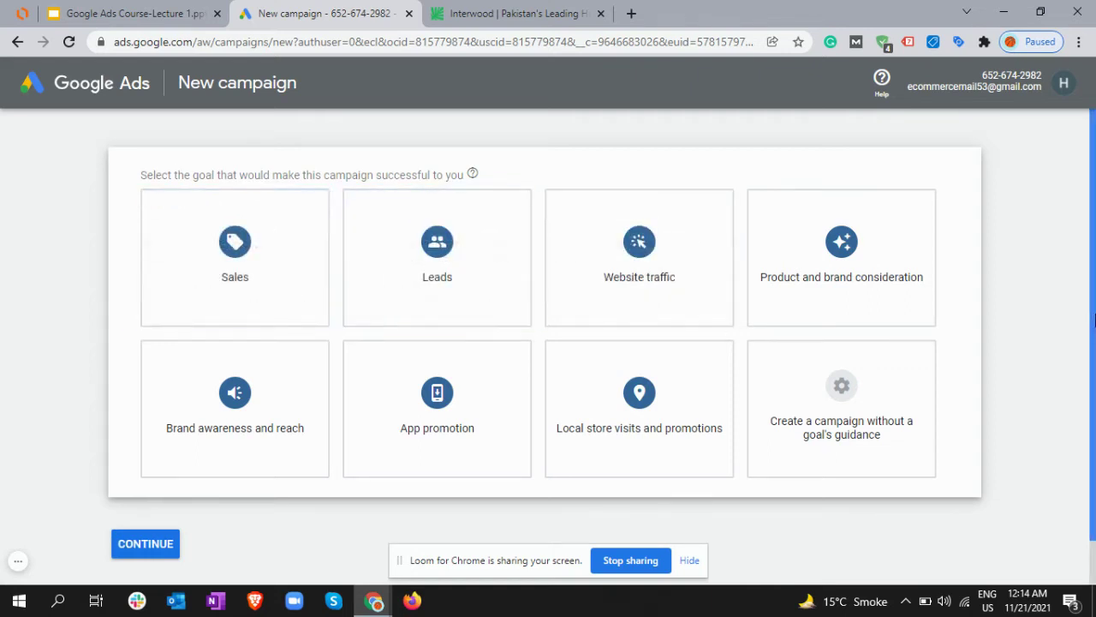
Step: Choose Sales as the campaign goal and Search as the campaign type
{"action": "scroll", "coordinate": [1044, 295], "scroll_direction": "down", "scroll_amount": 2}
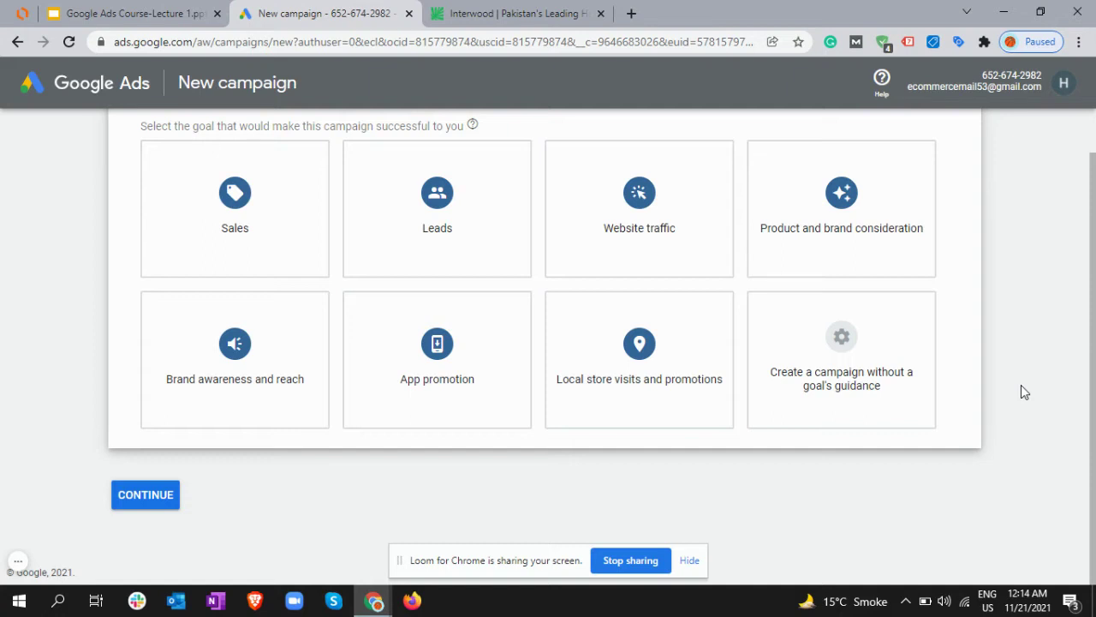
{"action": "scroll", "coordinate": [1021, 385], "scroll_direction": "up", "scroll_amount": 2}
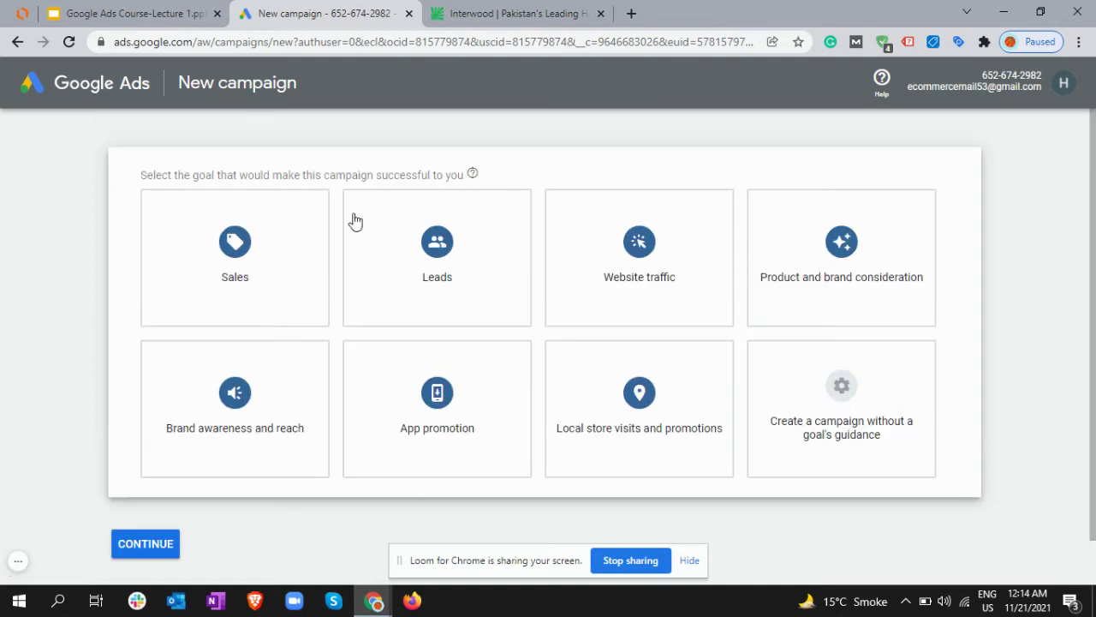
{"action": "left_click", "coordinate": [224, 280]}
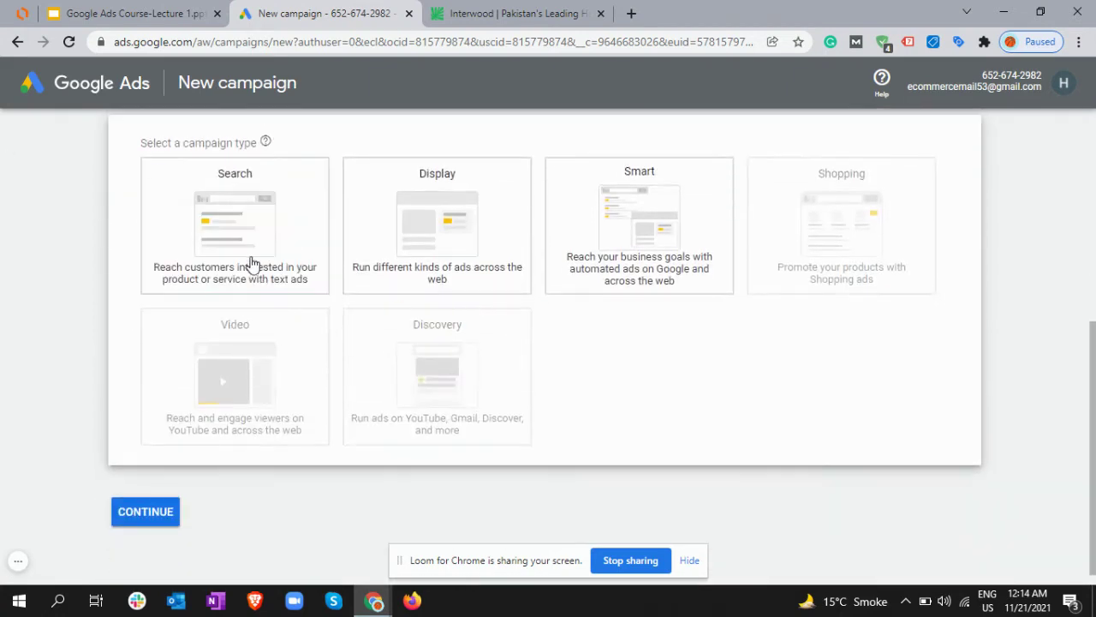
{"action": "left_click", "coordinate": [315, 269]}
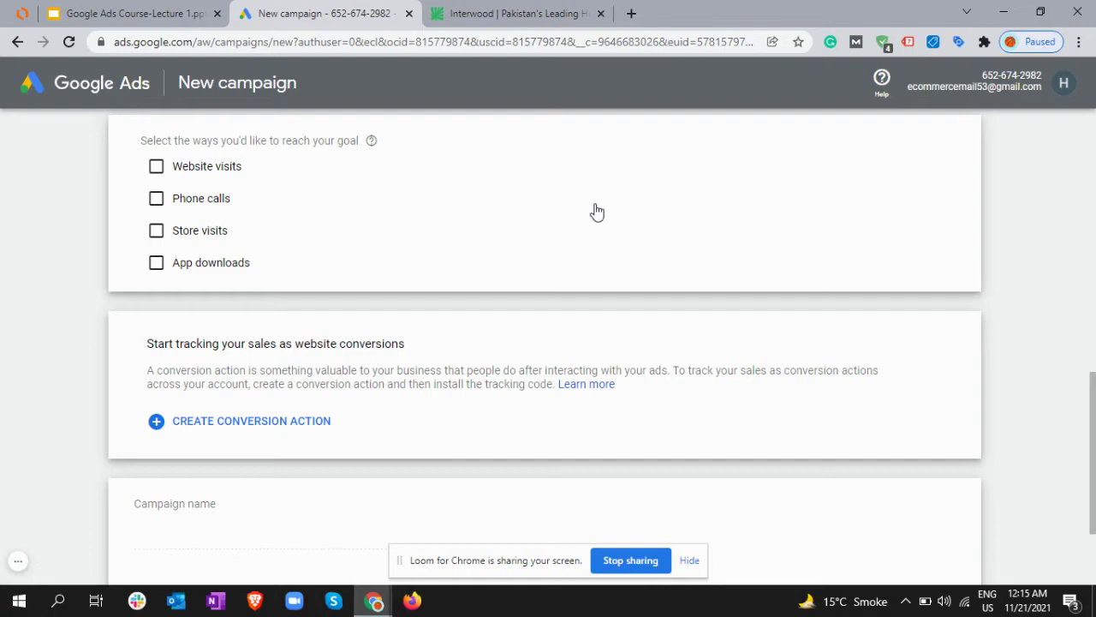
{"action": "scroll", "coordinate": [595, 214], "scroll_direction": "up", "scroll_amount": 4}
{"action": "scroll", "coordinate": [225, 281], "scroll_direction": "up", "scroll_amount": 2}
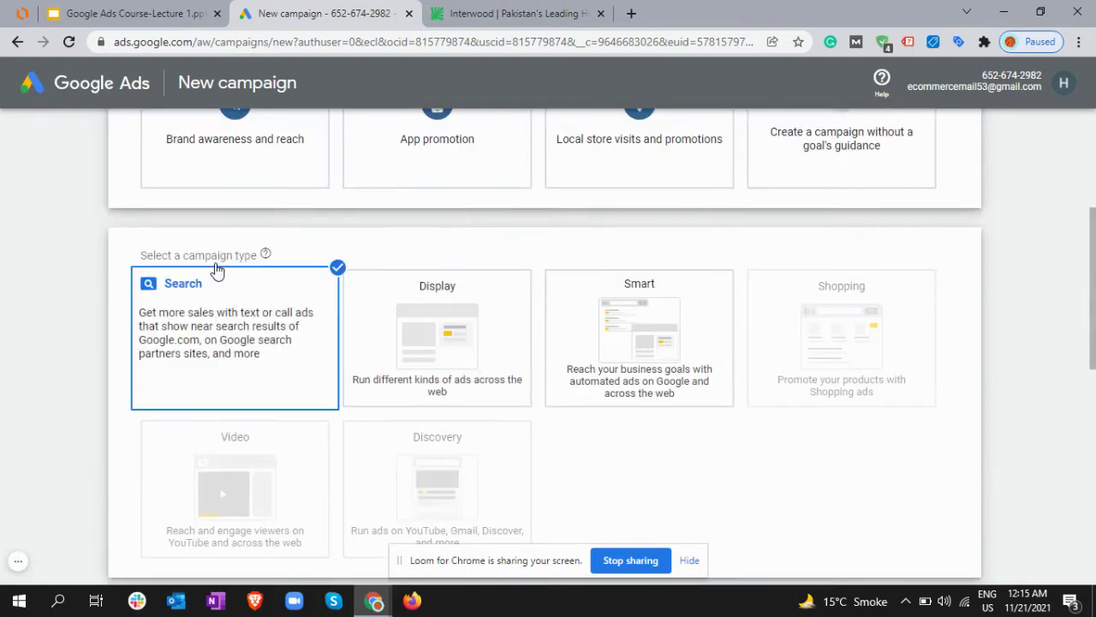
{"action": "scroll", "coordinate": [299, 254], "scroll_direction": "down", "scroll_amount": 4}
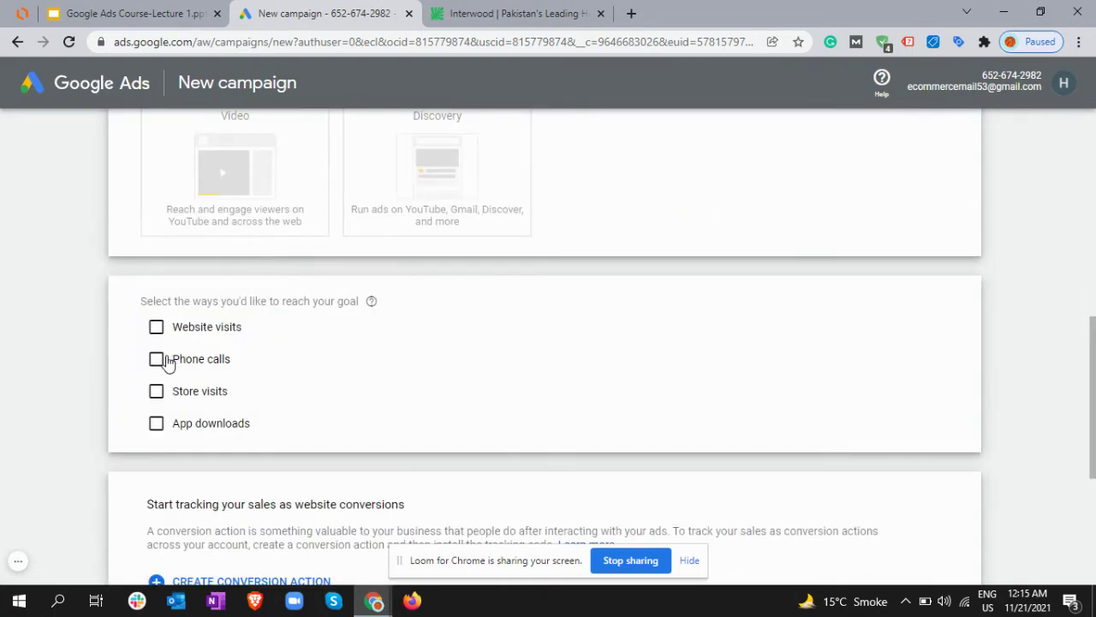
{"action": "left_click", "coordinate": [156, 328]}
{"action": "left_click", "coordinate": [210, 362]}
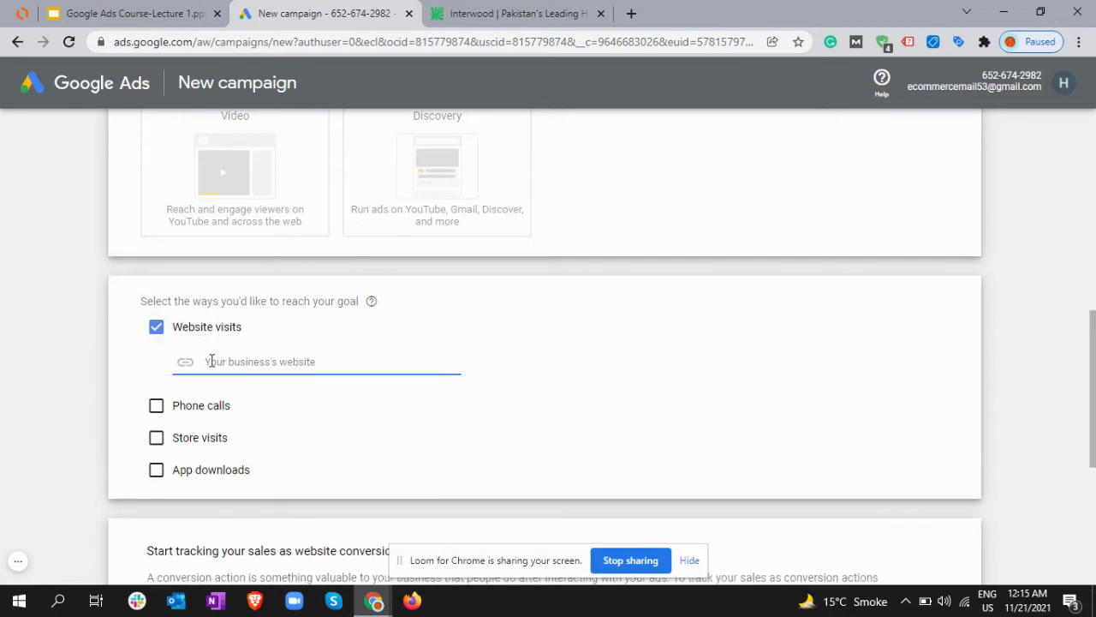
{"action": "type", "text": "www.abc.com"}
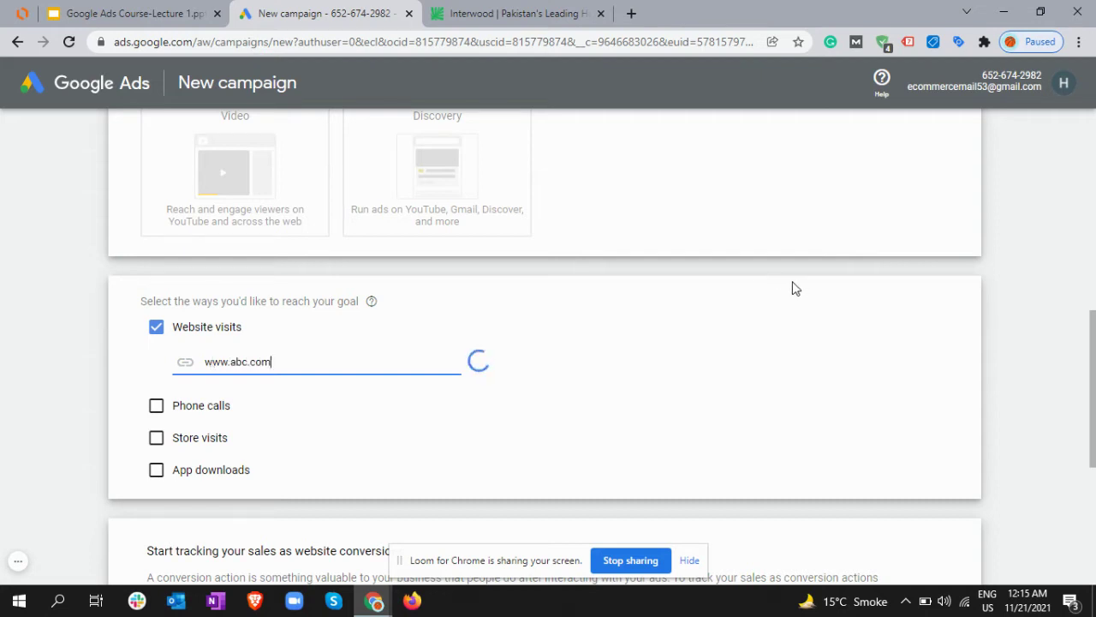
{"action": "scroll", "coordinate": [470, 319], "scroll_direction": "down", "scroll_amount": 4}
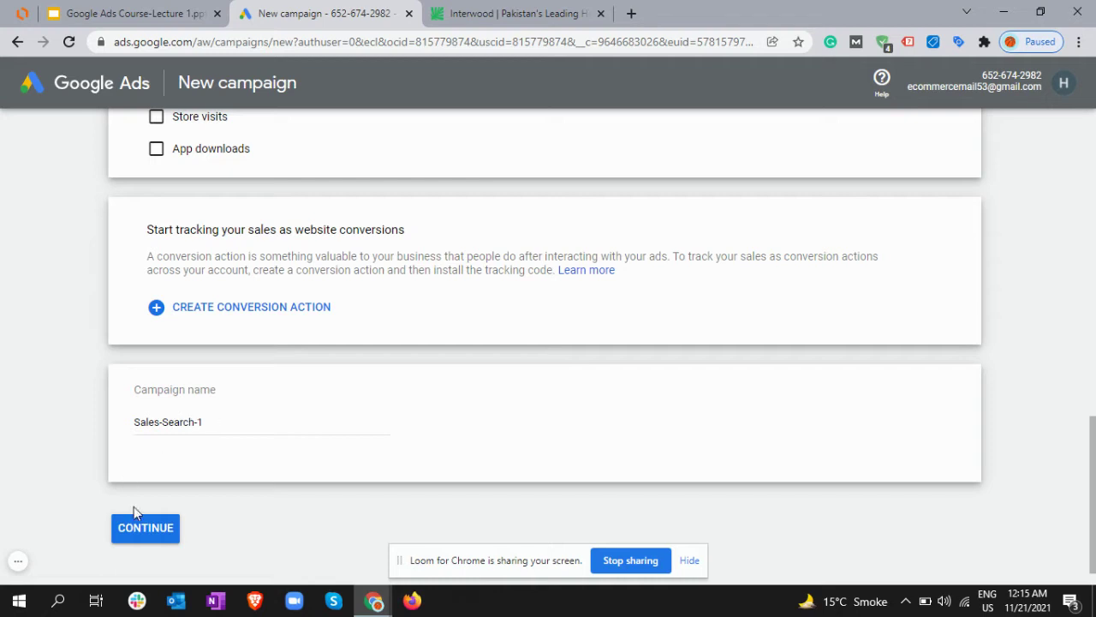
{"action": "left_click", "coordinate": [135, 532]}
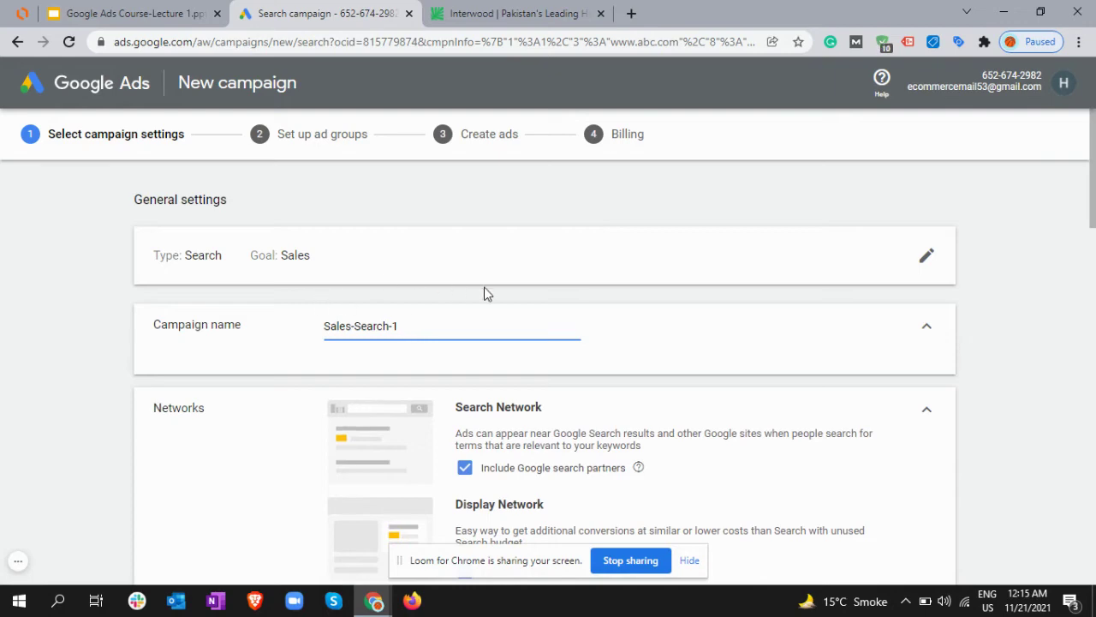
Step: Set the campaign's average daily budget to PKR 1000 and save the campaign settings, keeping the other defaults
{"action": "scroll", "coordinate": [460, 331], "scroll_direction": "down", "scroll_amount": 2}
{"action": "scroll", "coordinate": [368, 294], "scroll_direction": "up", "scroll_amount": 2}
{"action": "scroll", "coordinate": [476, 346], "scroll_direction": "down", "scroll_amount": 20}
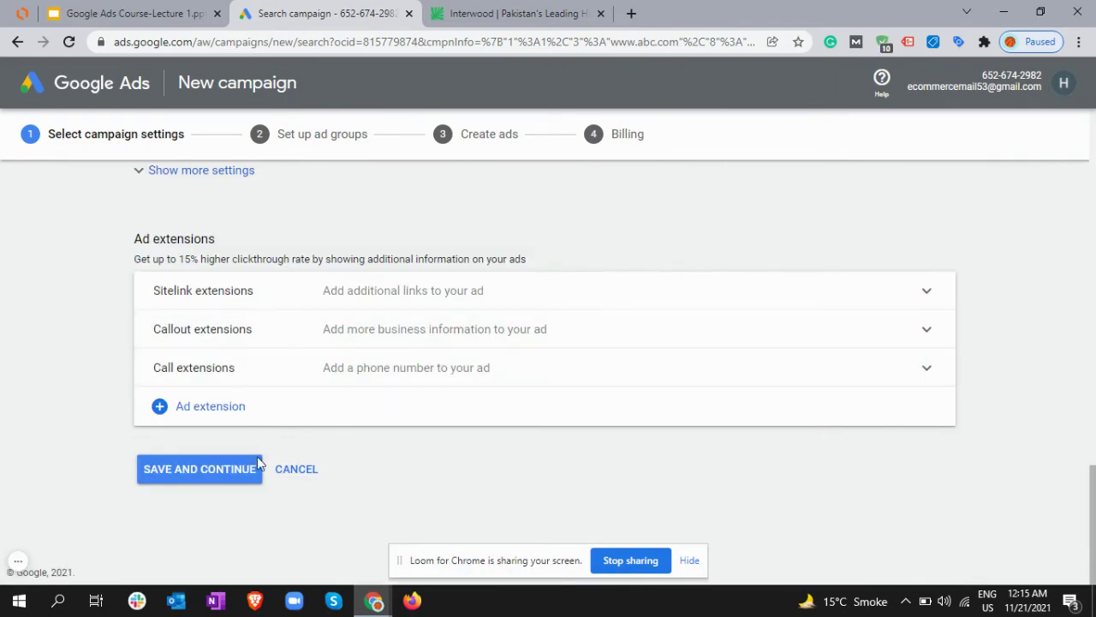
{"action": "left_click", "coordinate": [231, 476]}
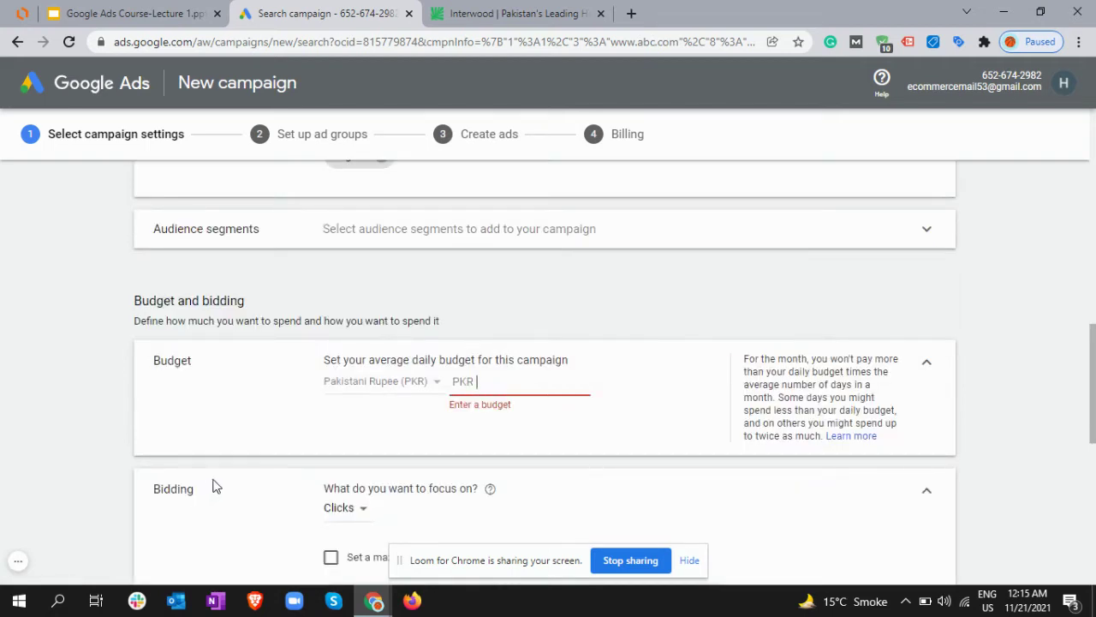
{"action": "left_click", "coordinate": [511, 385]}
{"action": "type", "text": "1000"}
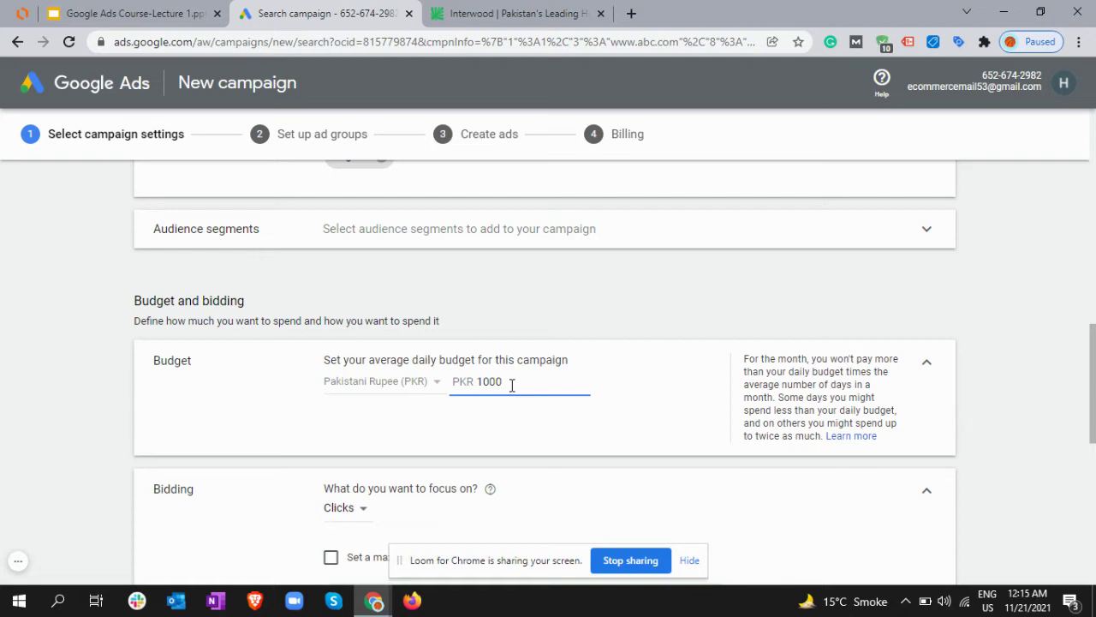
{"action": "scroll", "coordinate": [522, 360], "scroll_direction": "down", "scroll_amount": 10}
{"action": "left_click", "coordinate": [184, 474]}
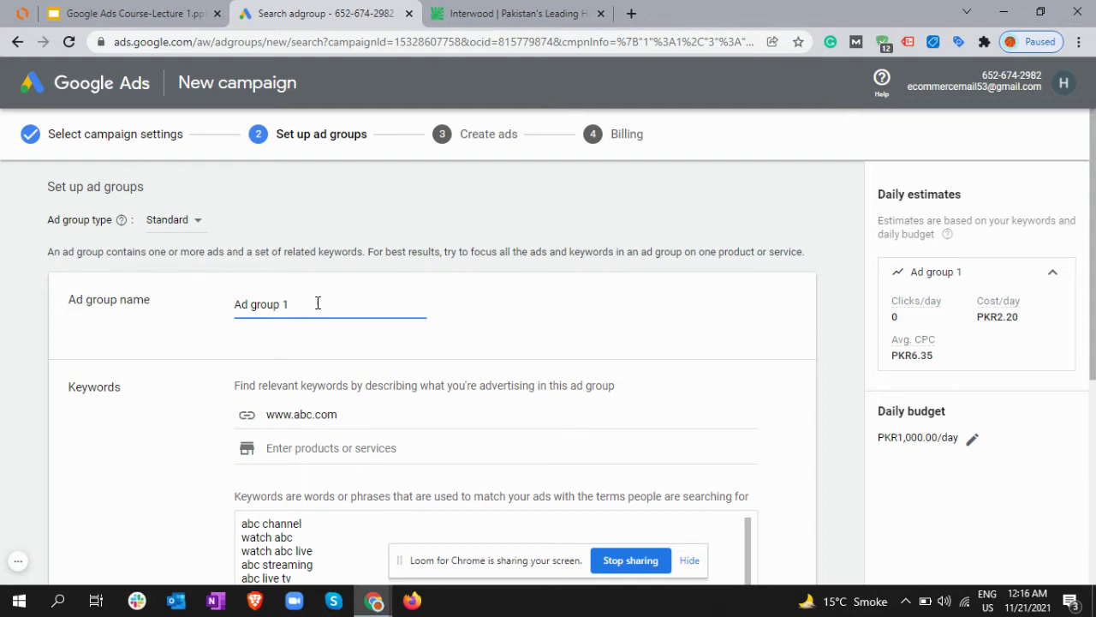
Step: Review the suggested keywords for the ad group and save it with the default name and keywords
{"action": "scroll", "coordinate": [345, 330], "scroll_direction": "down", "scroll_amount": 5}
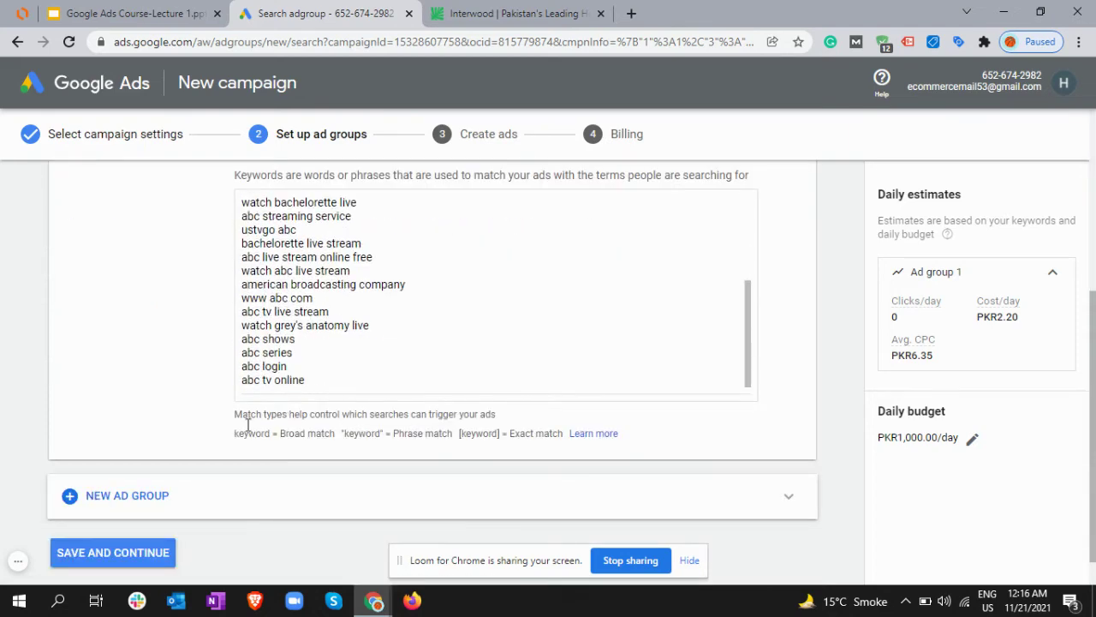
{"action": "scroll", "coordinate": [381, 390], "scroll_direction": "up", "scroll_amount": 5}
{"action": "scroll", "coordinate": [257, 402], "scroll_direction": "down", "scroll_amount": 5}
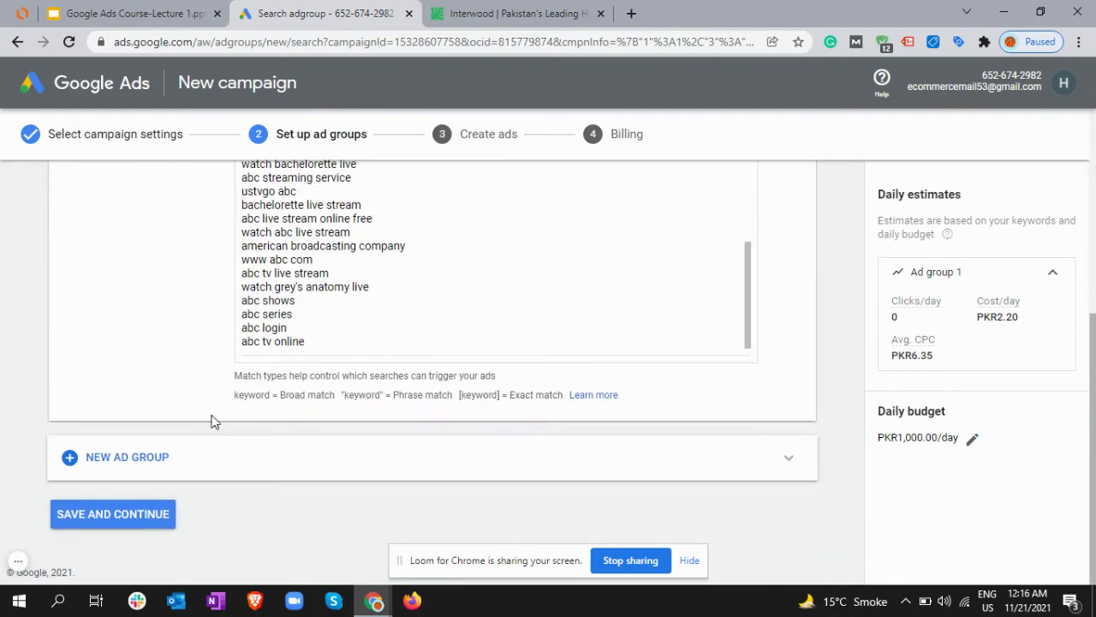
{"action": "left_click", "coordinate": [137, 518]}
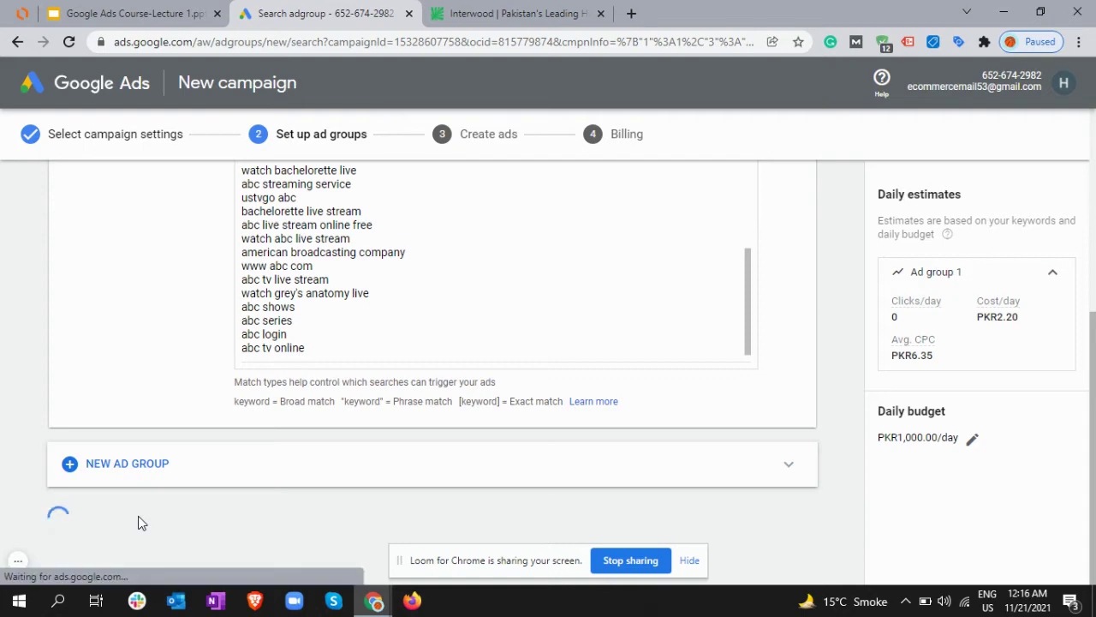
Step: Review the suggested ad headlines and descriptions, and proceed past ad creation to the billing setup
{"action": "scroll", "coordinate": [297, 397], "scroll_direction": "down", "scroll_amount": 5}
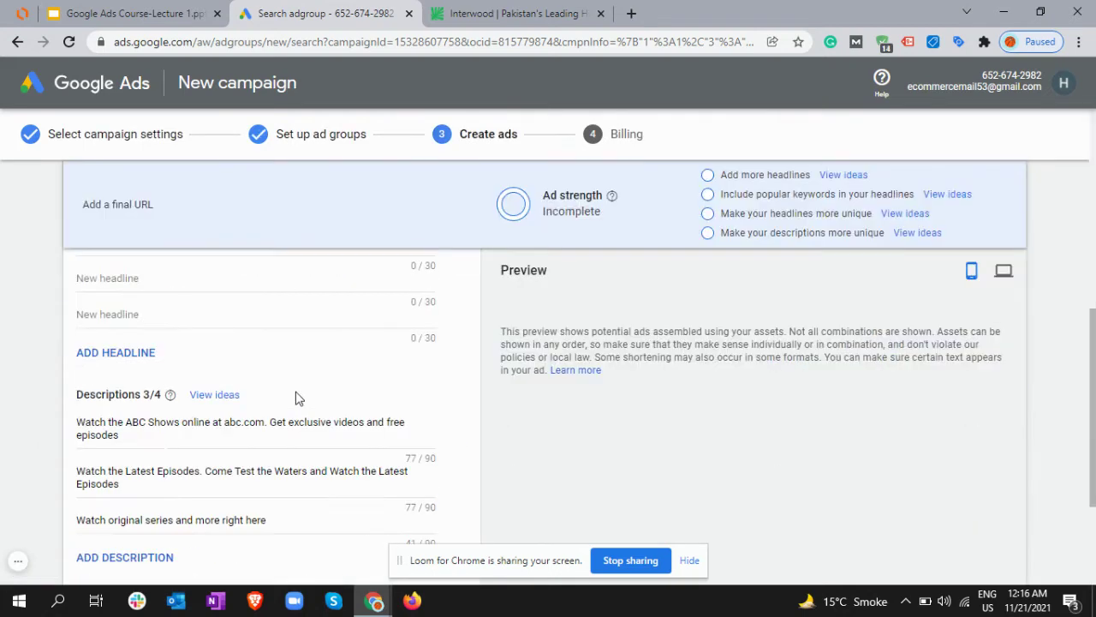
{"action": "scroll", "coordinate": [298, 398], "scroll_direction": "up", "scroll_amount": 2}
{"action": "scroll", "coordinate": [293, 396], "scroll_direction": "up", "scroll_amount": 2}
{"action": "scroll", "coordinate": [214, 377], "scroll_direction": "down", "scroll_amount": 6}
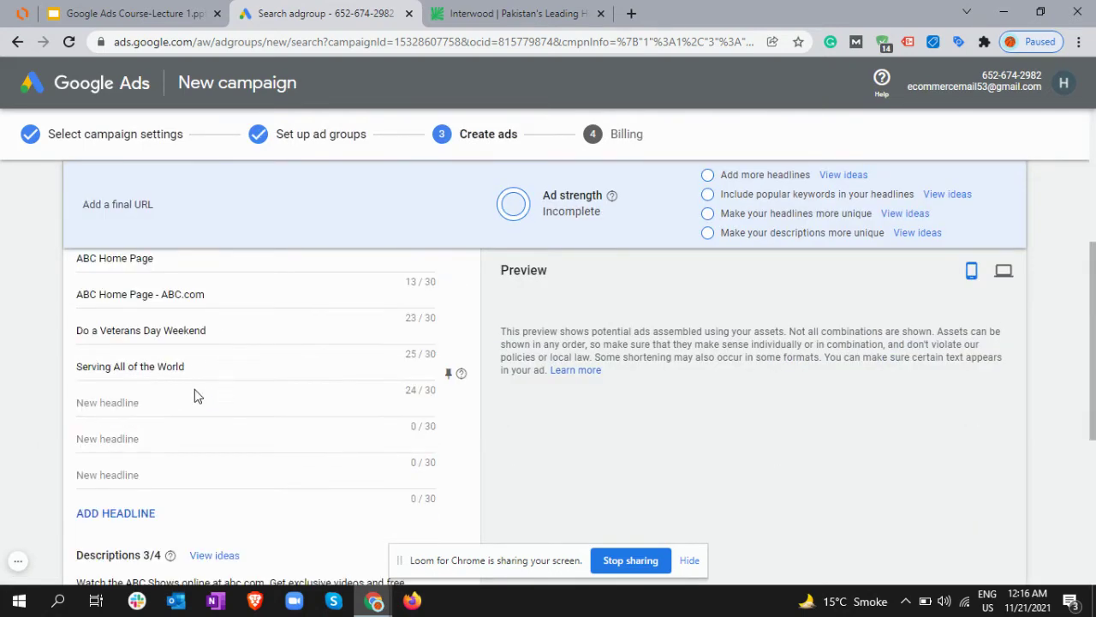
{"action": "left_click", "coordinate": [137, 514]}
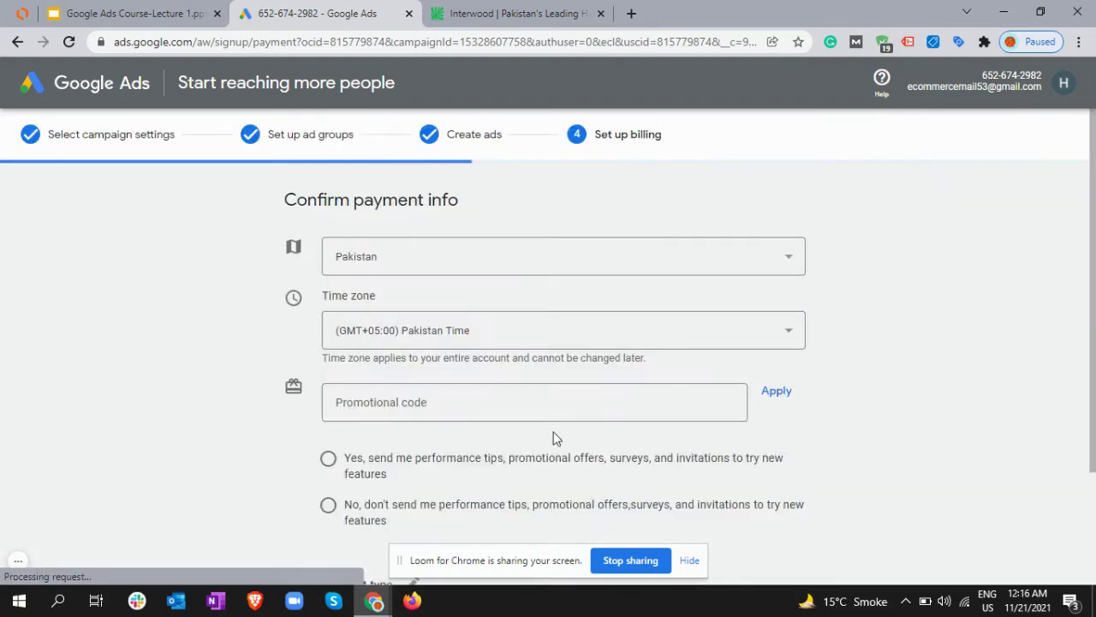
Step: Opt out of performance tips and promotional offers, and submit the payment info form without filling in the payment details
{"action": "scroll", "coordinate": [565, 314], "scroll_direction": "down", "scroll_amount": 6}
{"action": "scroll", "coordinate": [564, 320], "scroll_direction": "down", "scroll_amount": 2}
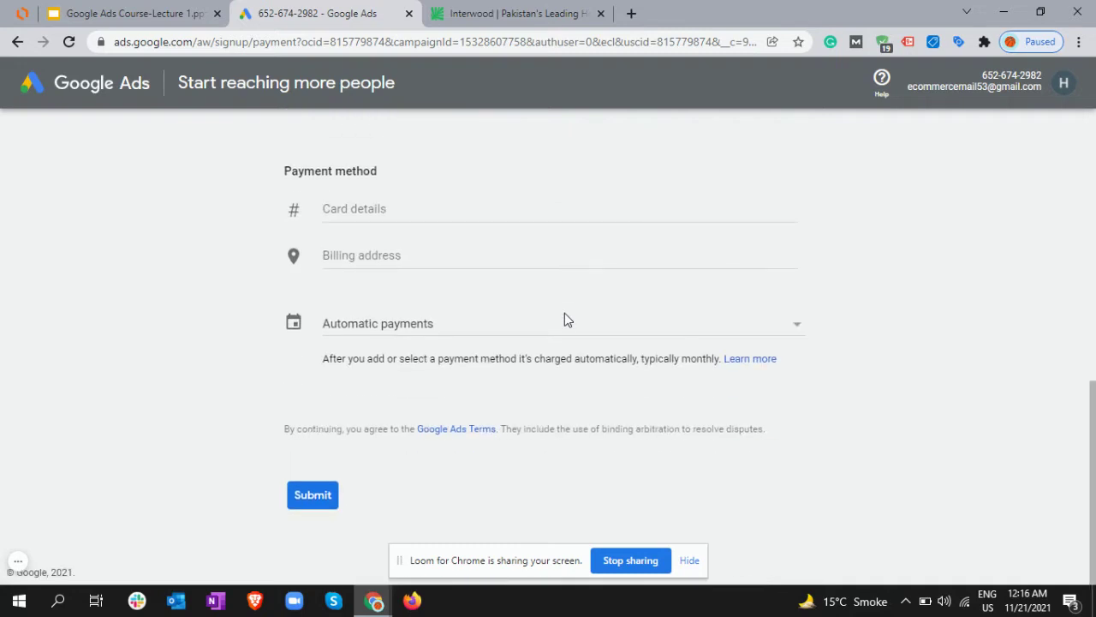
{"action": "scroll", "coordinate": [564, 320], "scroll_direction": "up", "scroll_amount": 8}
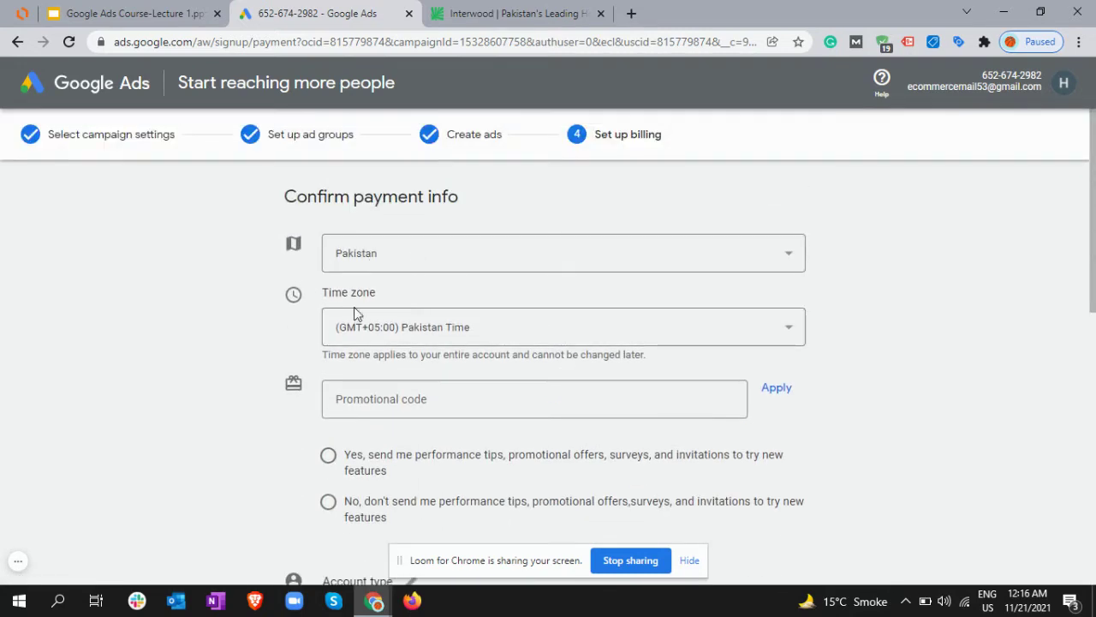
{"action": "scroll", "coordinate": [432, 334], "scroll_direction": "down", "scroll_amount": 2}
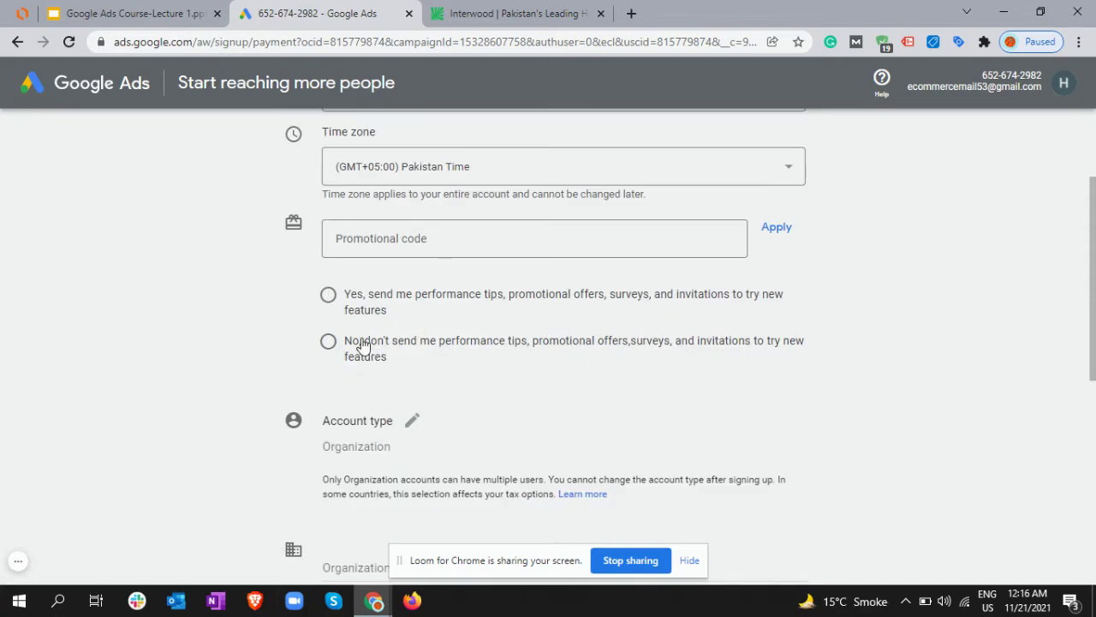
{"action": "scroll", "coordinate": [524, 385], "scroll_direction": "down", "scroll_amount": 5}
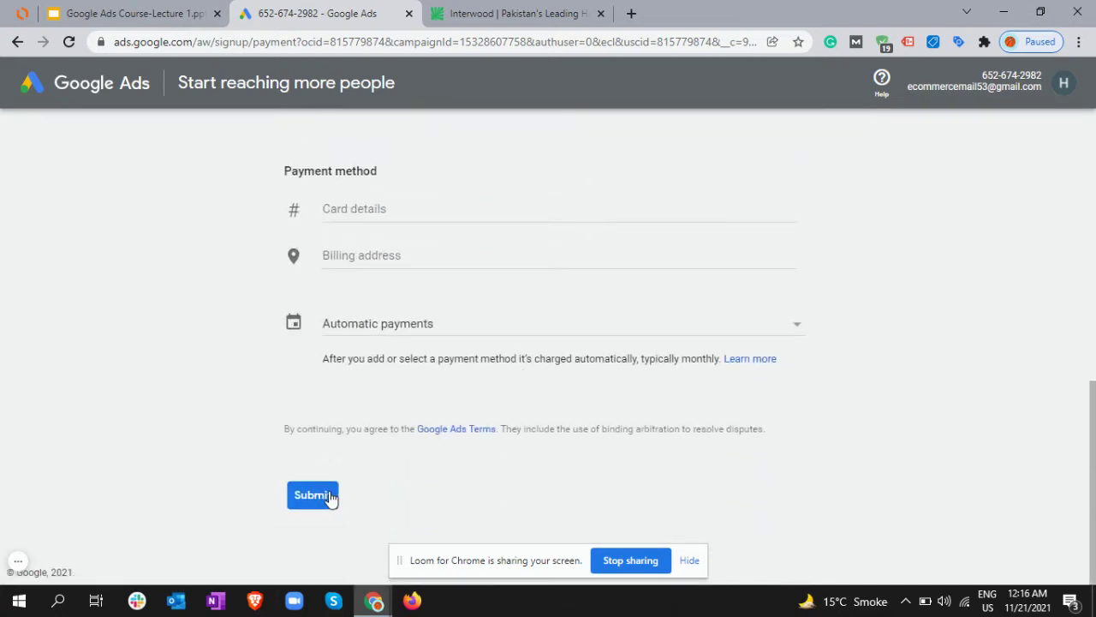
{"action": "left_click", "coordinate": [312, 495]}
Step: Examine the organization name, card, billing address and automatic payment fields required by the billing form
{"action": "scroll", "coordinate": [500, 252], "scroll_direction": "up", "scroll_amount": 3}
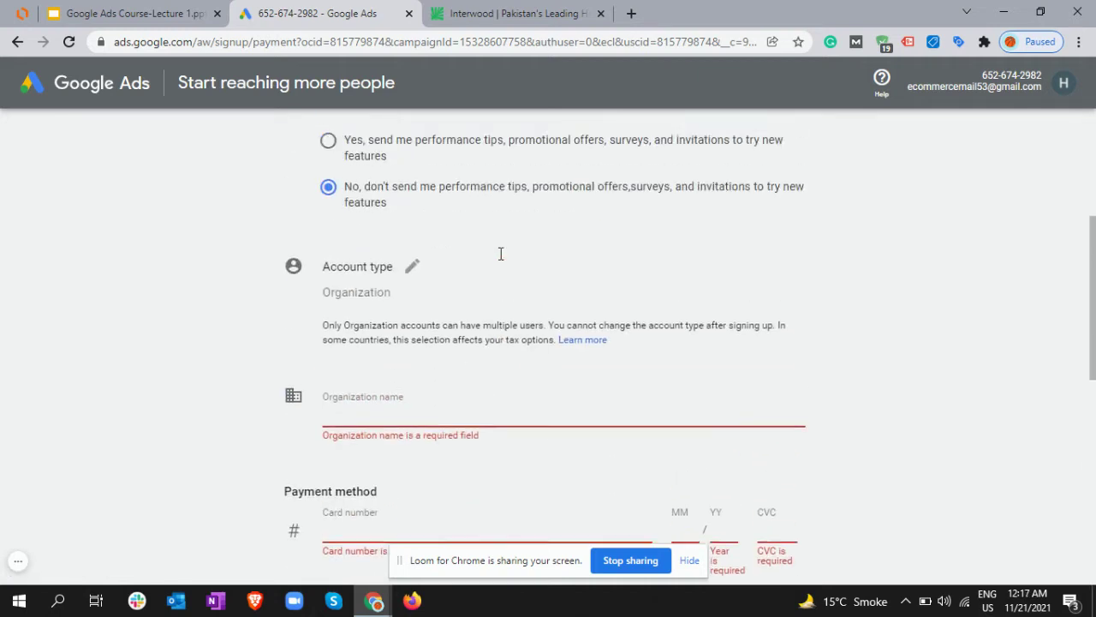
{"action": "scroll", "coordinate": [501, 253], "scroll_direction": "down", "scroll_amount": 2}
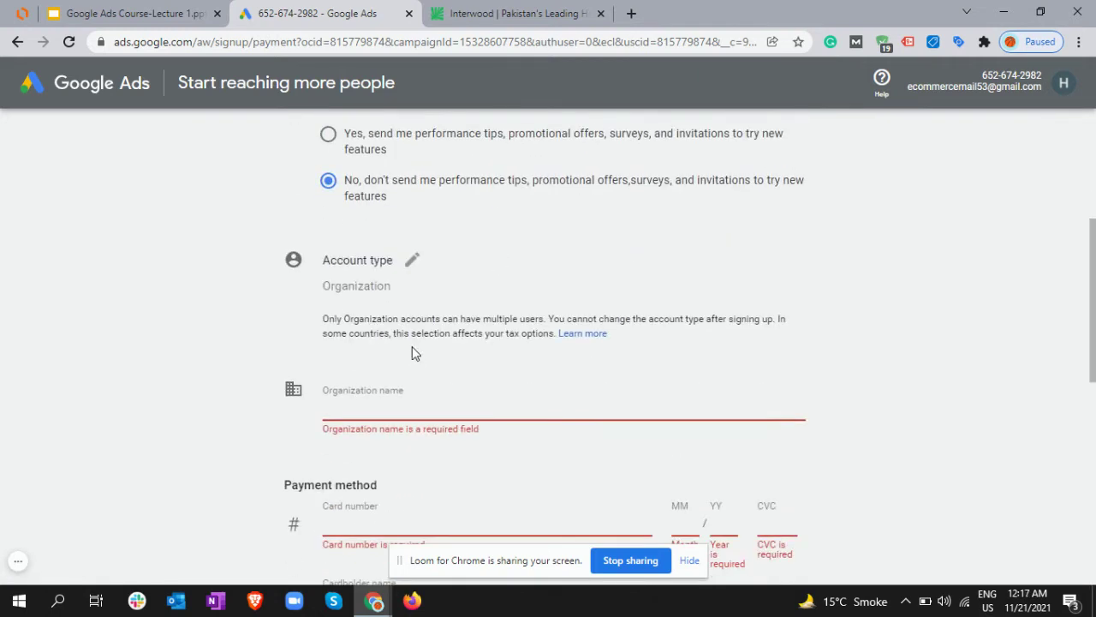
{"action": "left_click", "coordinate": [351, 400]}
{"action": "scroll", "coordinate": [558, 375], "scroll_direction": "down", "scroll_amount": 2}
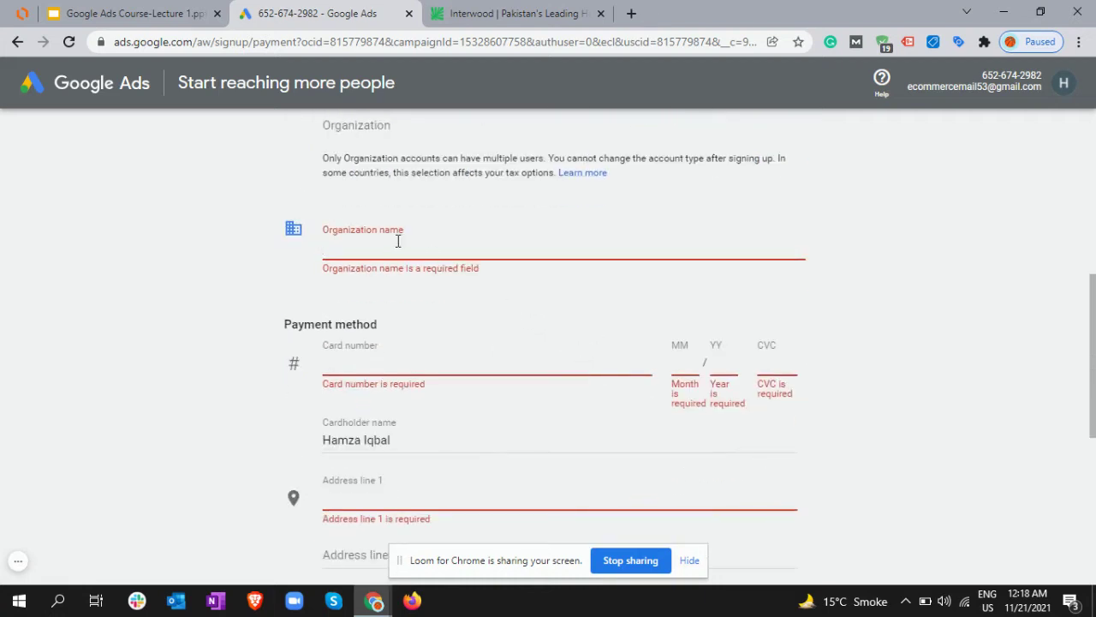
{"action": "left_click", "coordinate": [350, 360]}
{"action": "scroll", "coordinate": [804, 360], "scroll_direction": "down", "scroll_amount": 2}
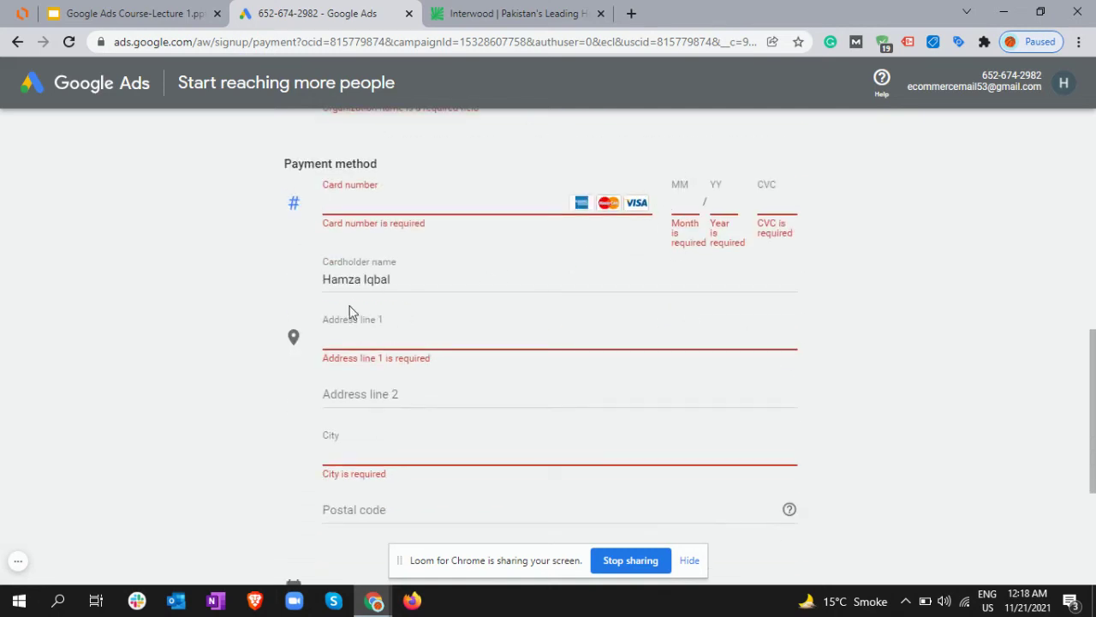
{"action": "scroll", "coordinate": [520, 317], "scroll_direction": "down", "scroll_amount": 3}
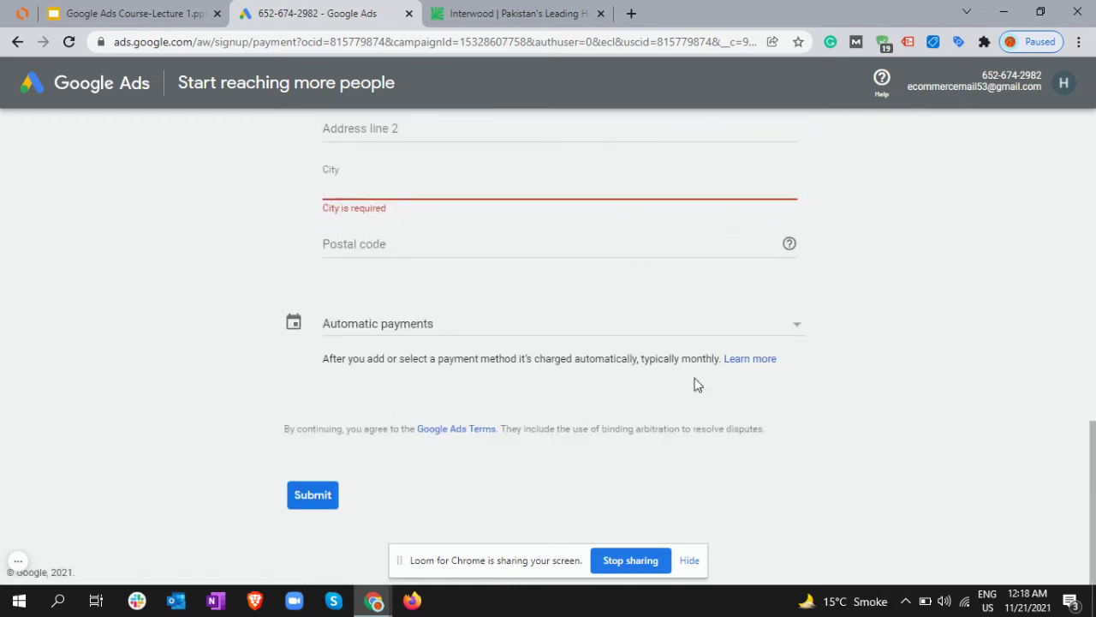
{"action": "scroll", "coordinate": [786, 377], "scroll_direction": "up", "scroll_amount": 4}
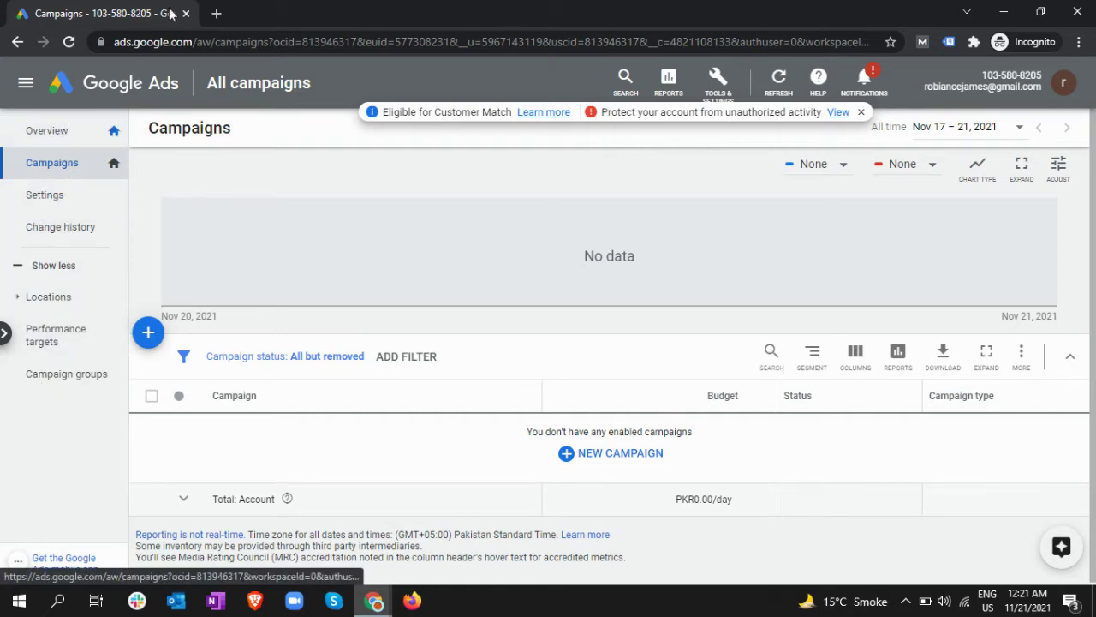
Step: Look over the planning, shared library, bulk actions, measurement, setup and billing tools of the existing Google Ads account
{"action": "left_click", "coordinate": [718, 82]}
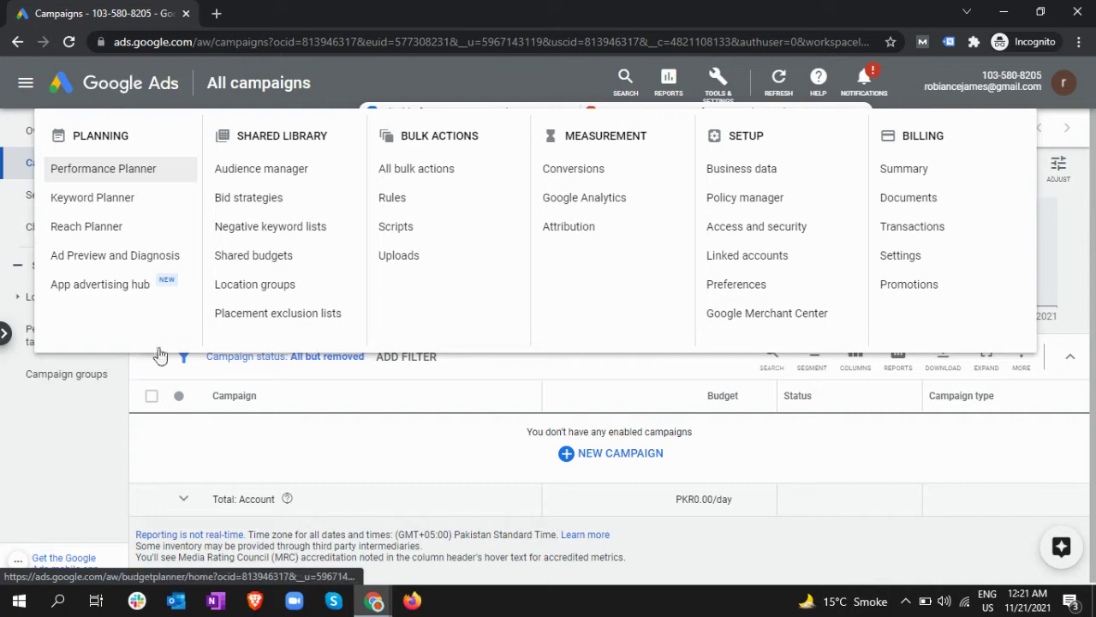
{"action": "left_click", "coordinate": [58, 479]}
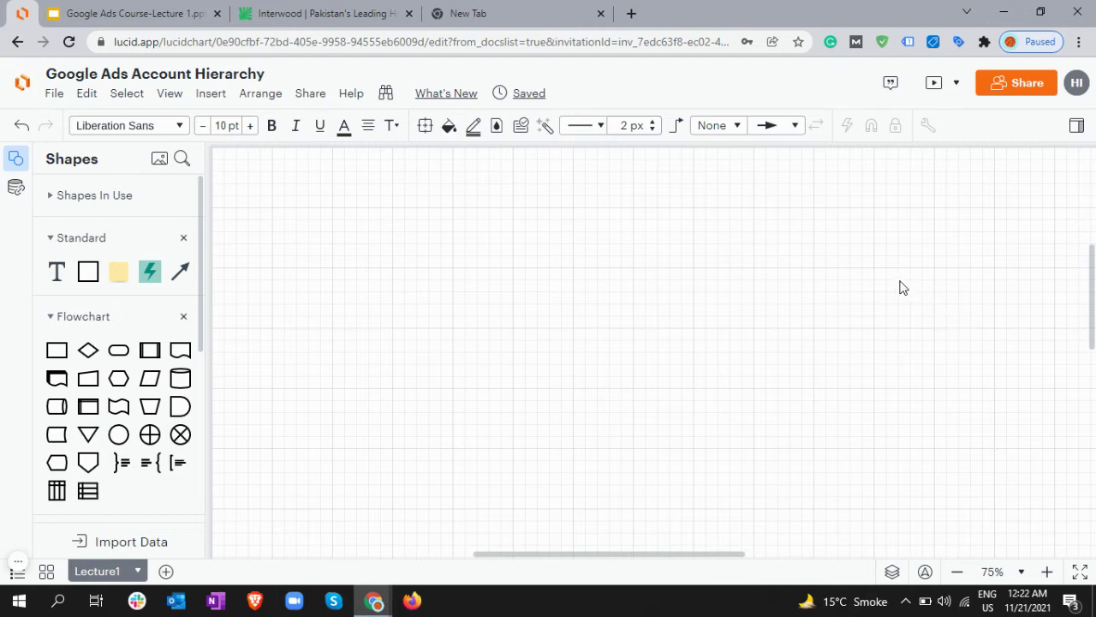
Step: Switch to the Lucidchart document "Google Ads Account Hierarchy" and add a square near the top of the canvas labelled "Campaign"
{"action": "left_click_drag", "start_coordinate": [88, 270], "coordinate": [585, 215]}
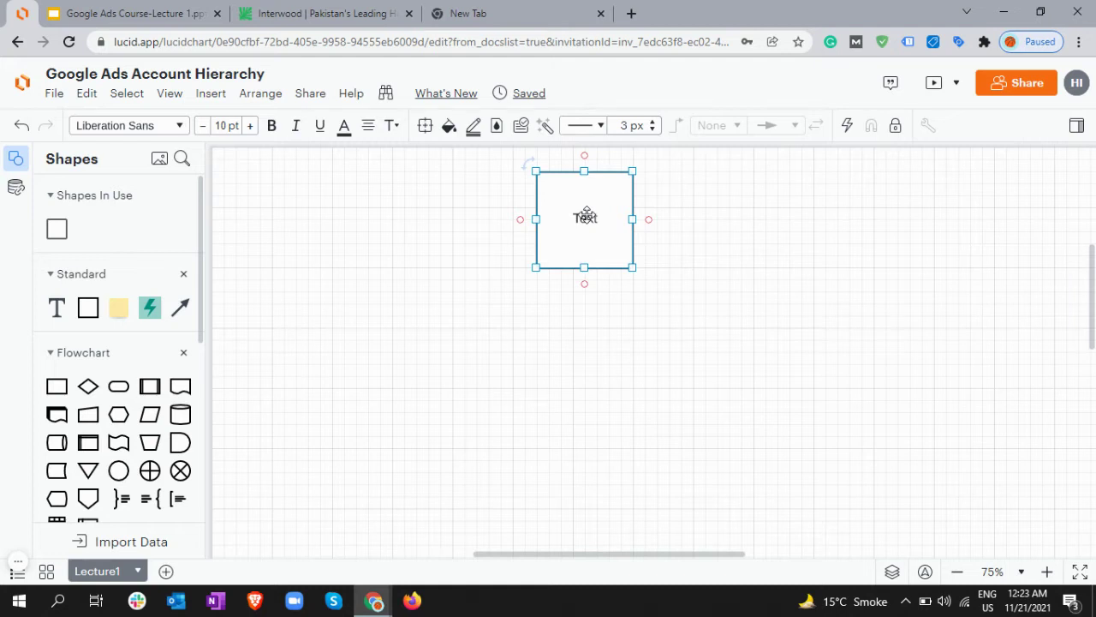
{"action": "double_click", "coordinate": [582, 217]}
{"action": "type", "text": "Campa"}
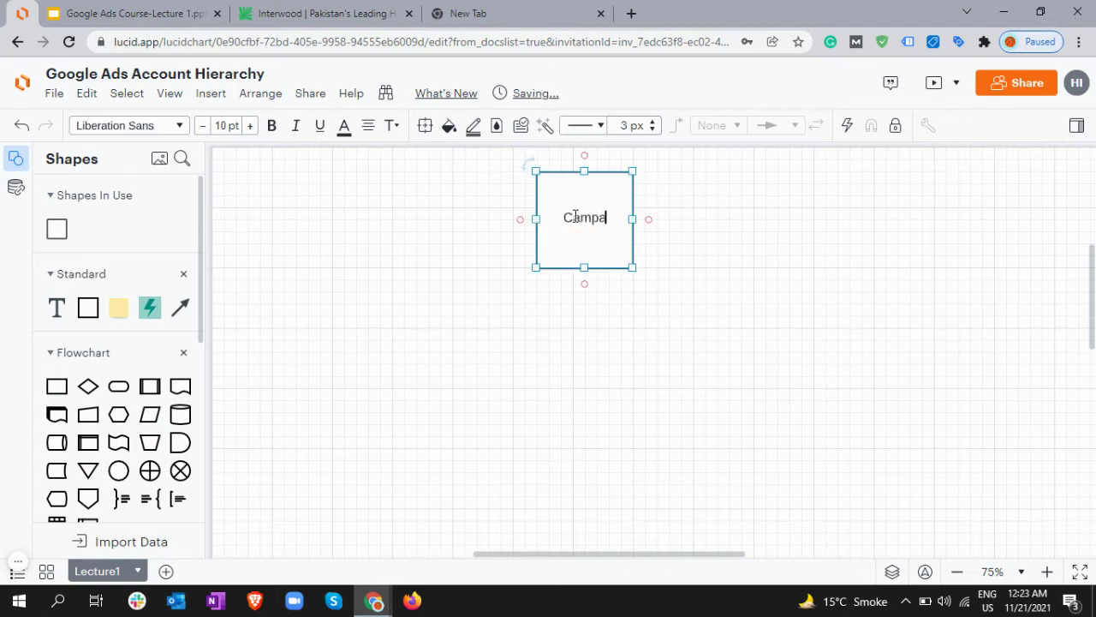
{"action": "type", "text": "ign"}
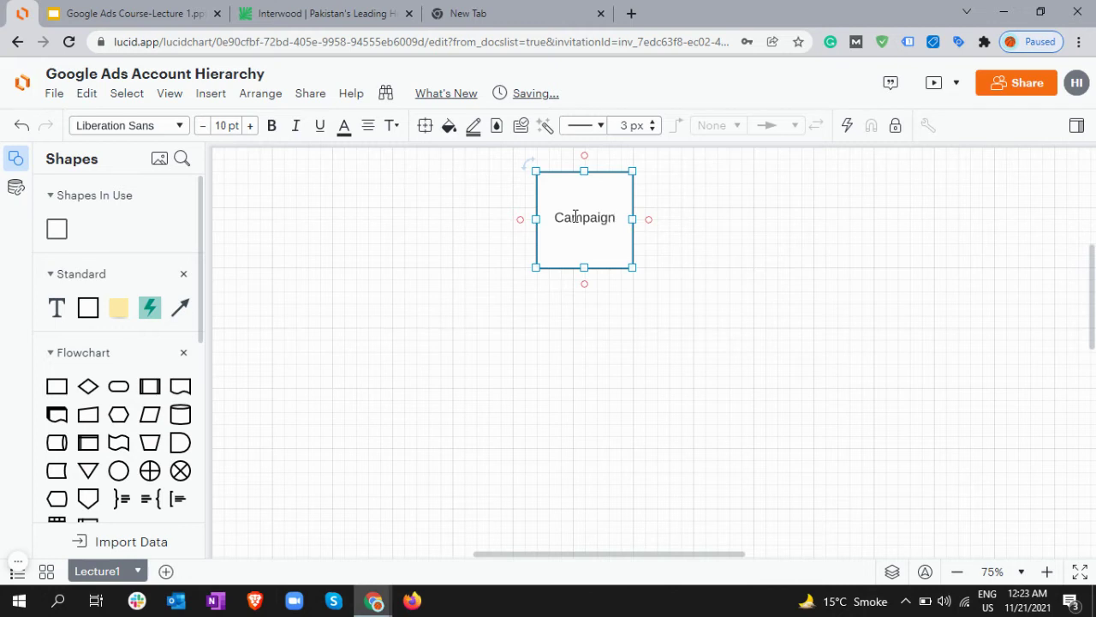